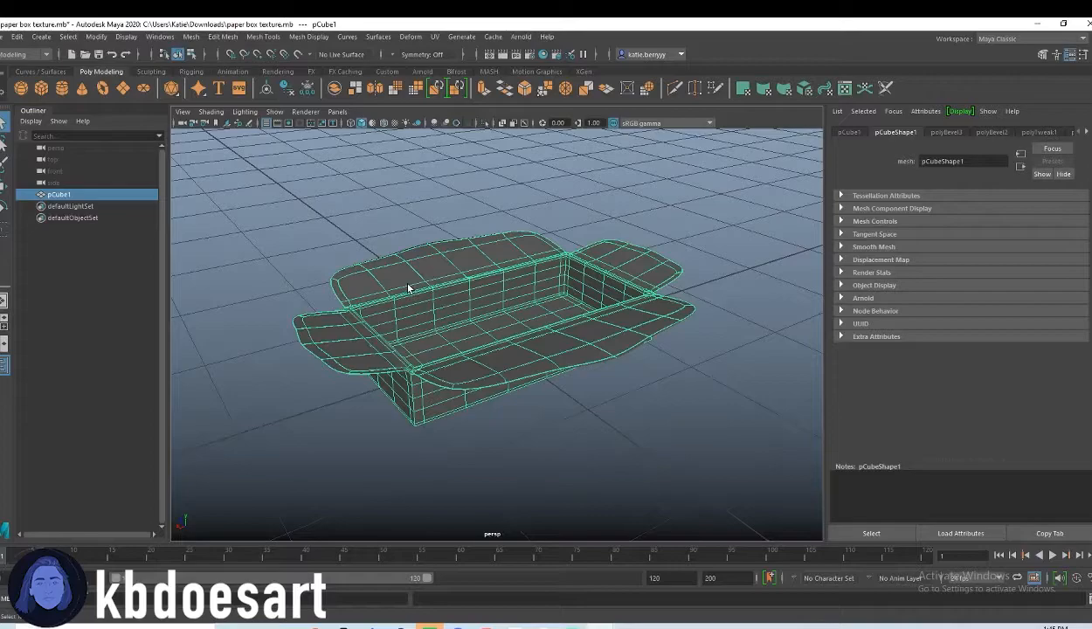
- Assign a new Arnold aiStandardSurface material to the paper box
right_click(411, 287)
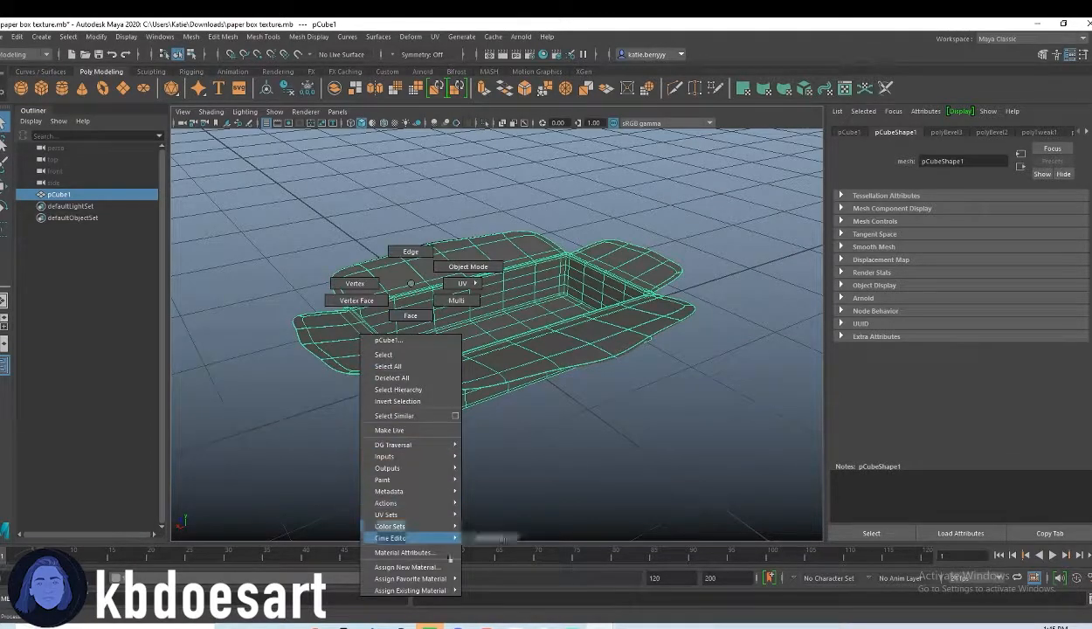
left_click(407, 567)
left_click(389, 324)
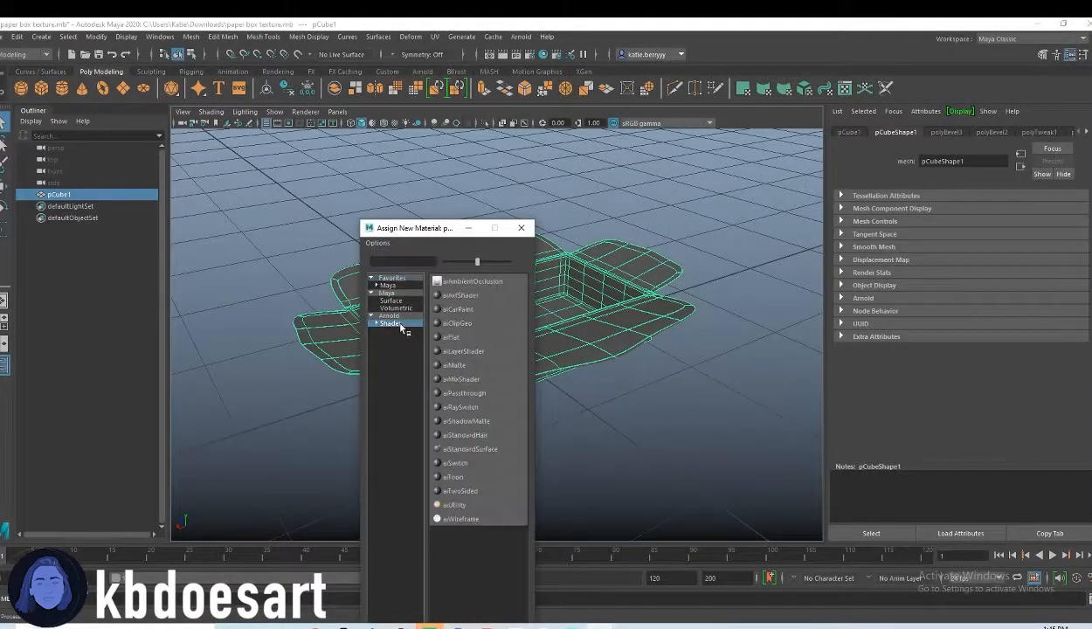
left_click(476, 449)
- Give the box material a pink base color, 0.890 diffuse roughness and 0.903 specular roughness
left_click(944, 280)
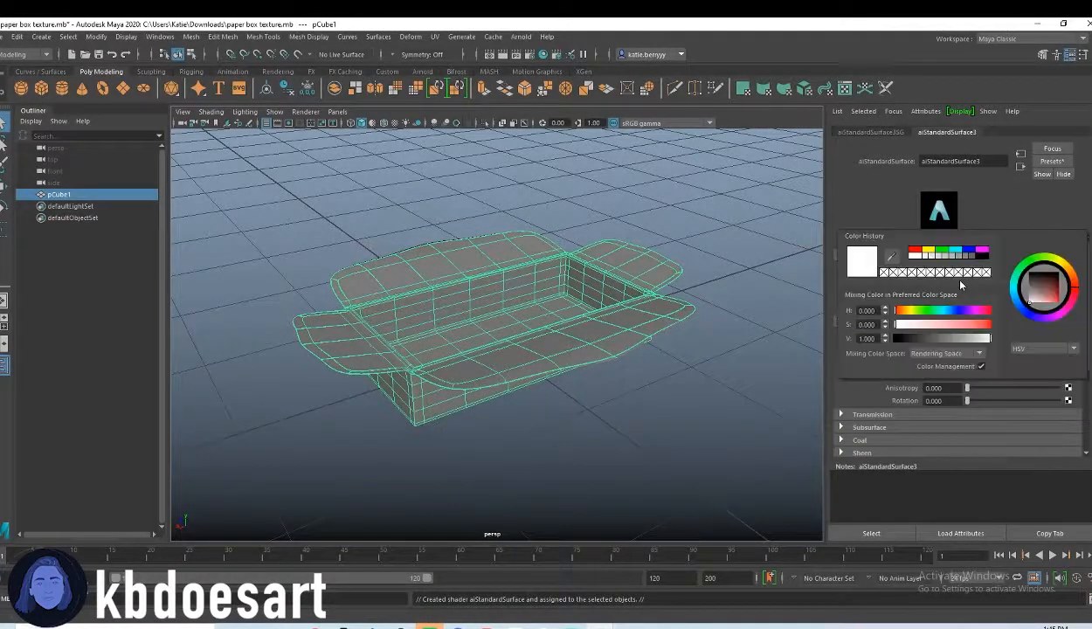
left_click_drag(981, 312, 942, 339)
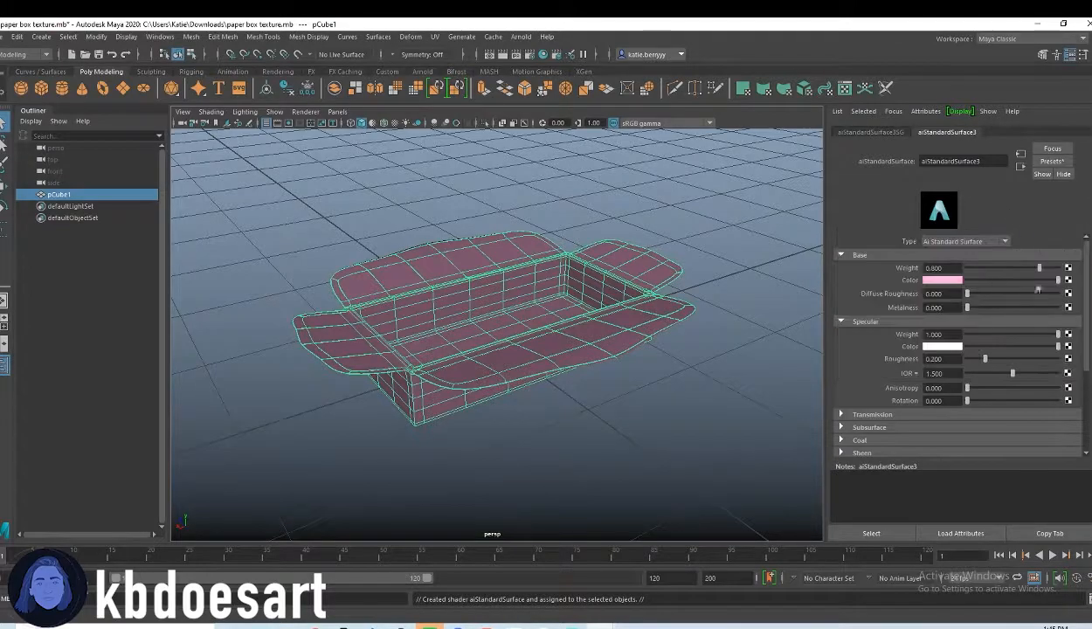
left_click_drag(975, 295, 1048, 298)
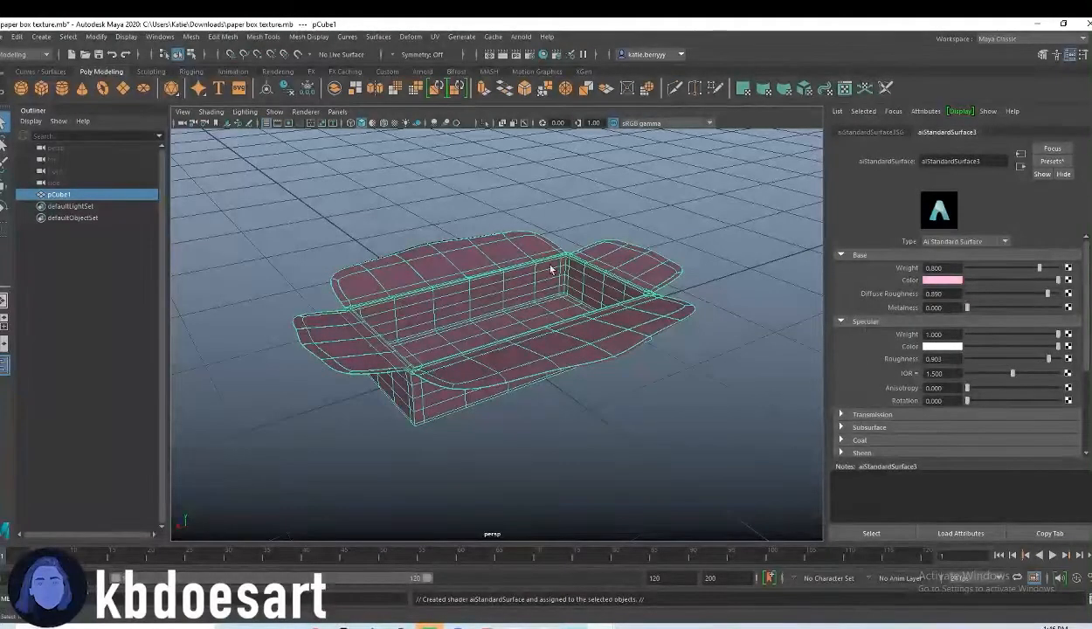
- Create a polygon plane and scale it up into a large floor beneath the box
left_click(131, 91)
key("r")
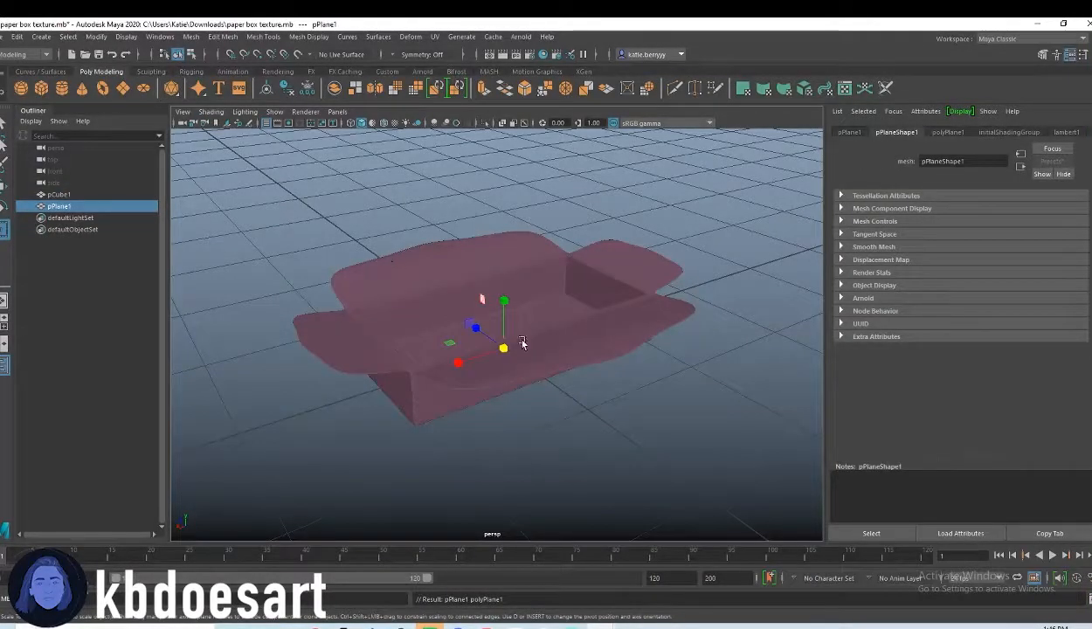
left_click_drag(503, 349, 734, 344)
left_click_drag(690, 450, 684, 407, "alt")
left_click_drag(515, 338, 512, 312, "alt")
left_click_drag(611, 336, 505, 389, "alt")
right_click_drag(505, 390, 740, 370, "alt")
- Assign a new aiStandardSurface material to the floor plane and map a Checker texture to its base color
right_click(744, 297)
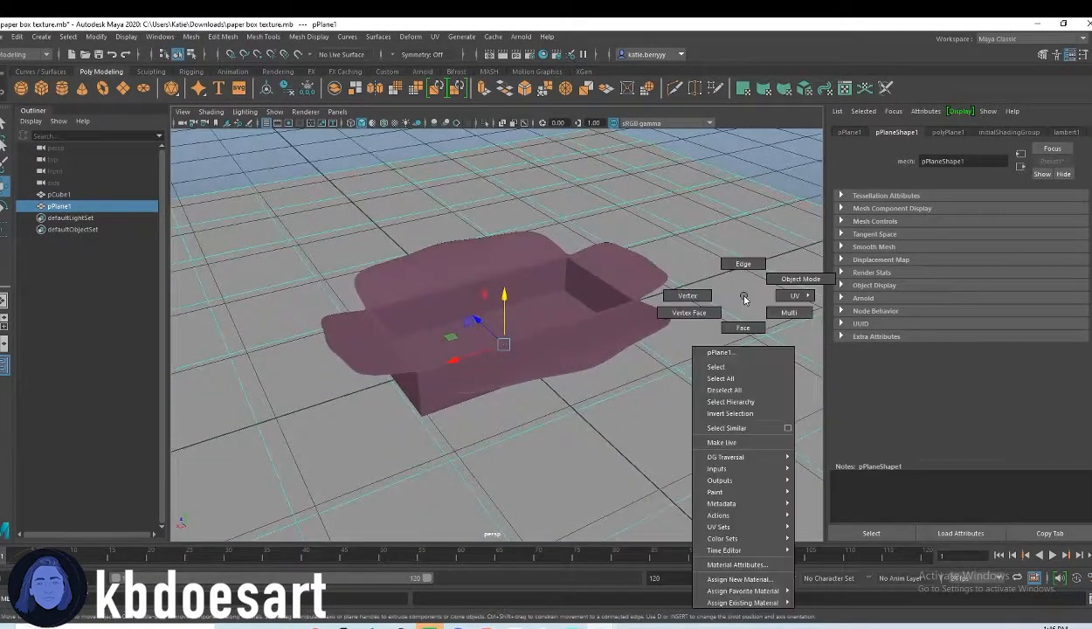
right_click_drag(744, 298, 737, 579)
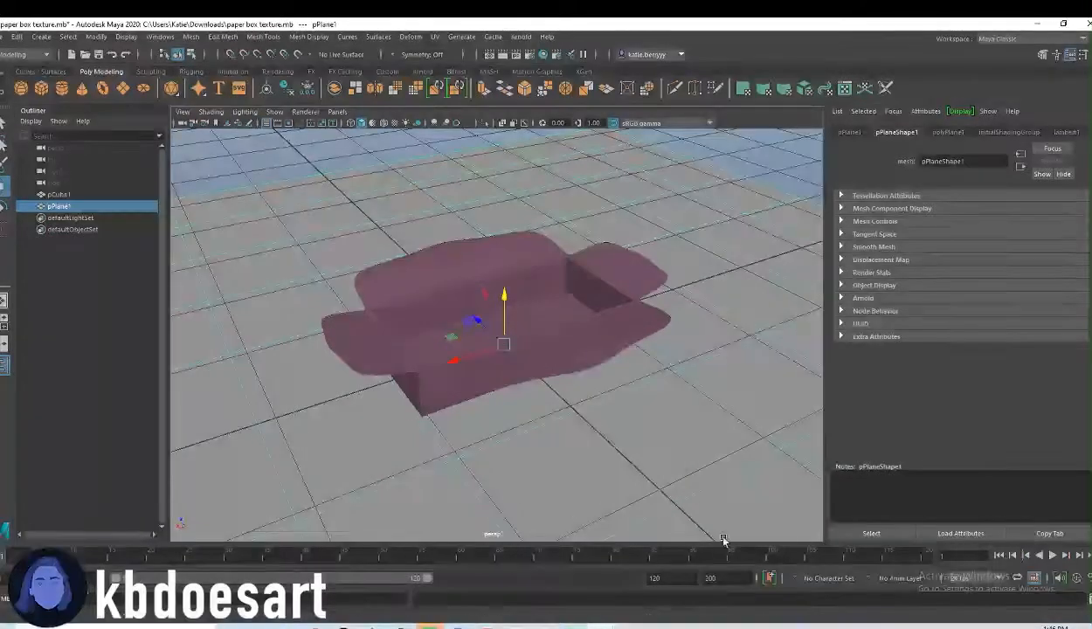
right_click_drag(715, 271, 719, 554)
left_click(408, 324)
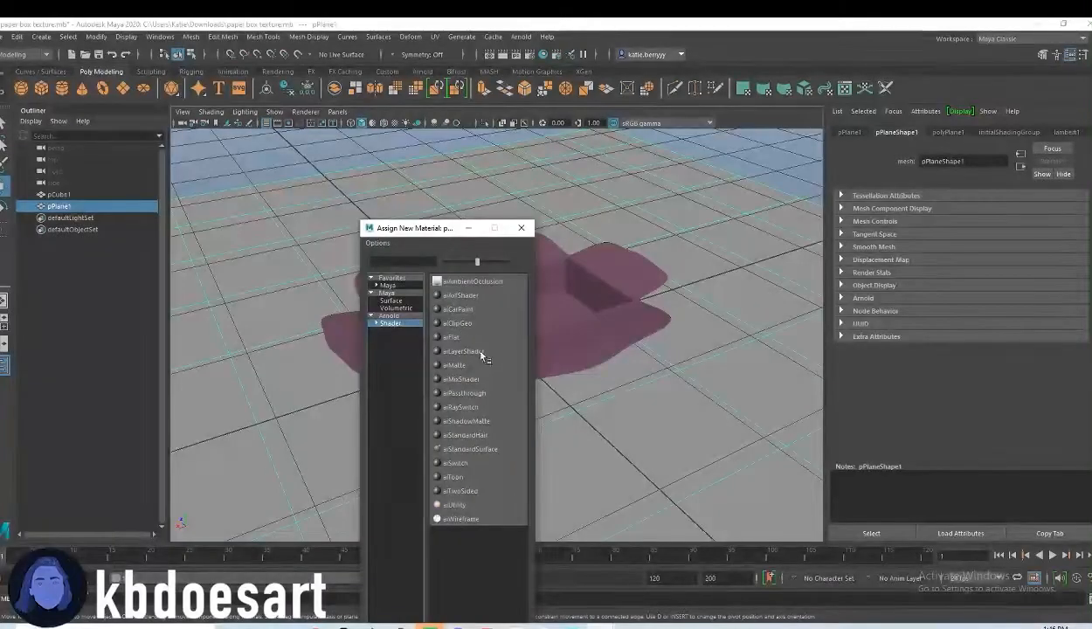
left_click(481, 449)
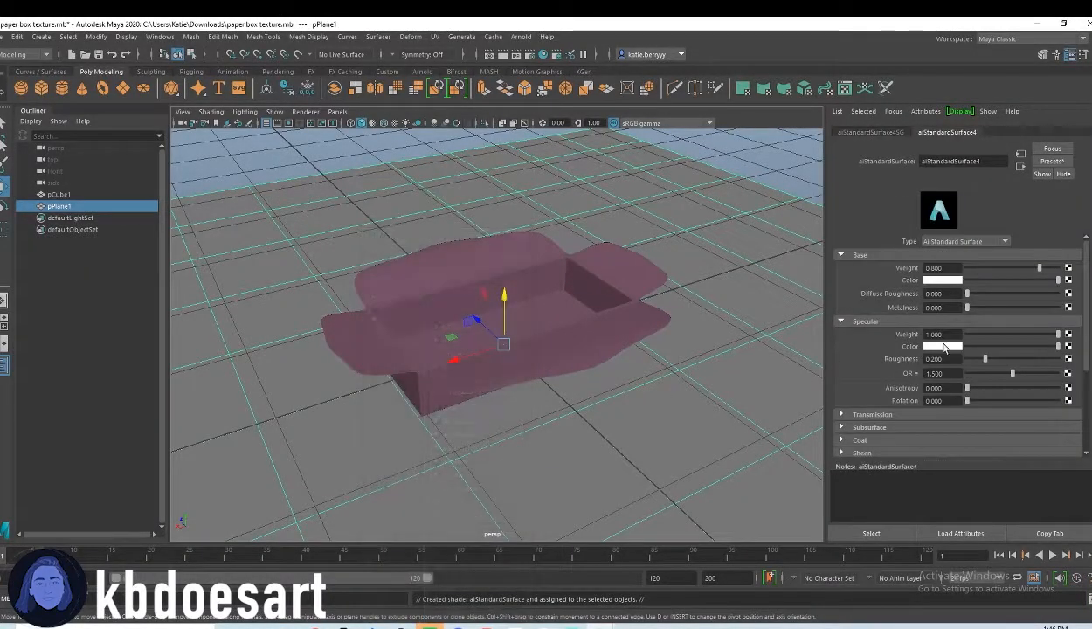
left_click(1067, 279)
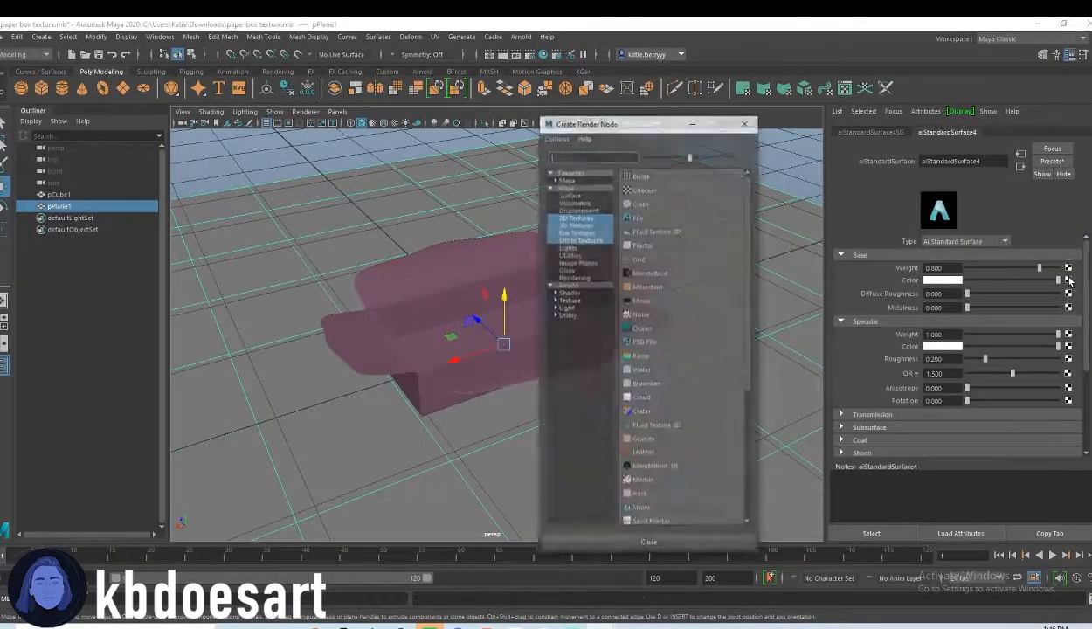
left_click(640, 189)
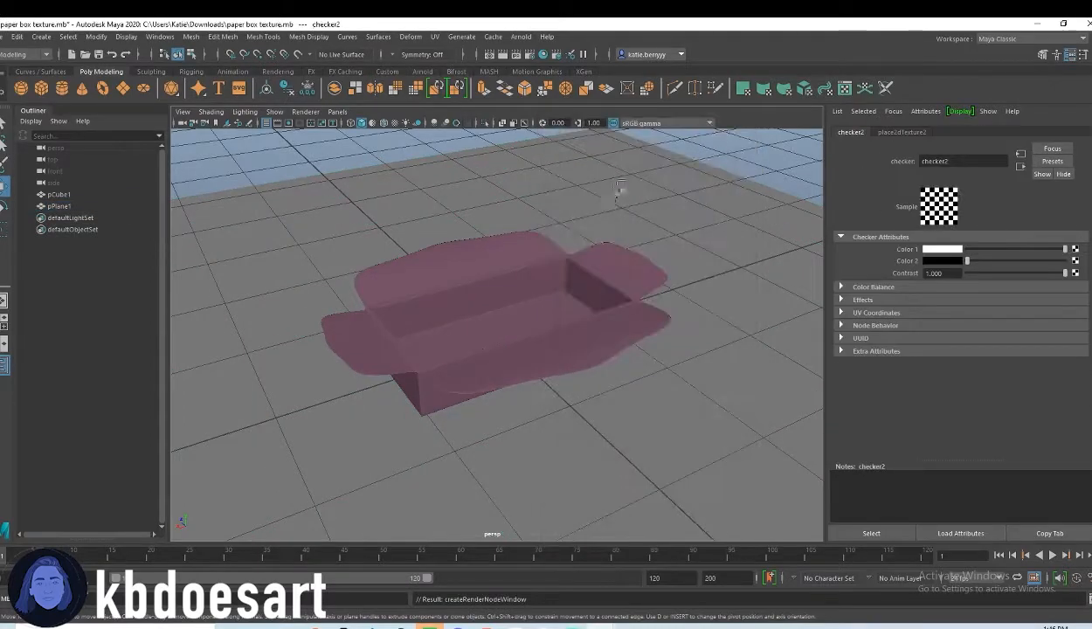
- Add an Arnold skydome light and render the scene in the Arnold RenderView, fitting the whole image in view
key("space")
left_click_drag(594, 249, 549, 252)
left_click(426, 73)
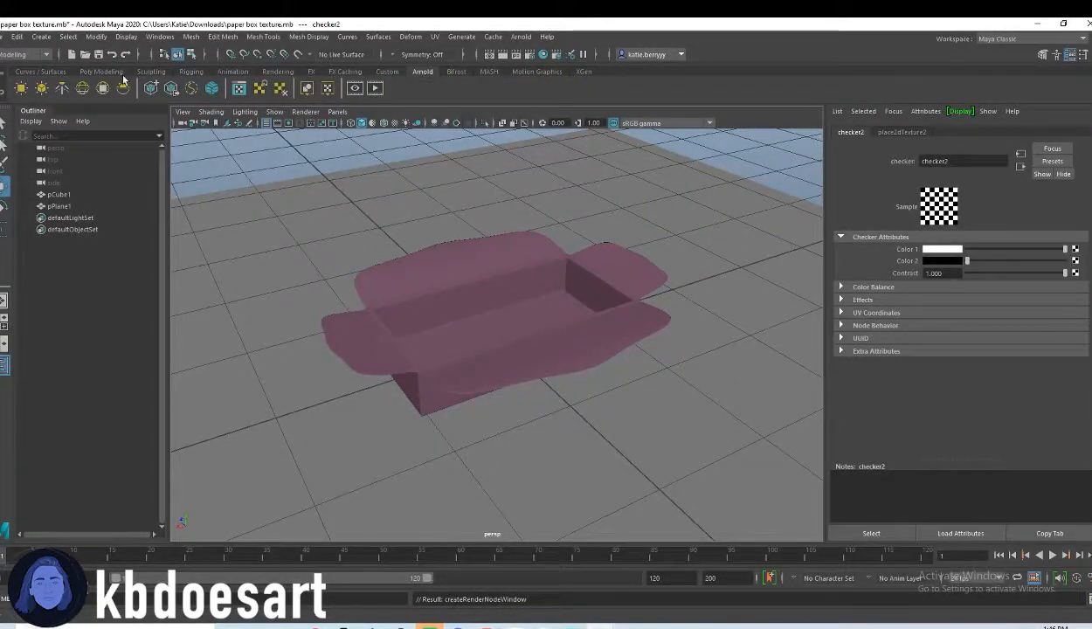
left_click(85, 89)
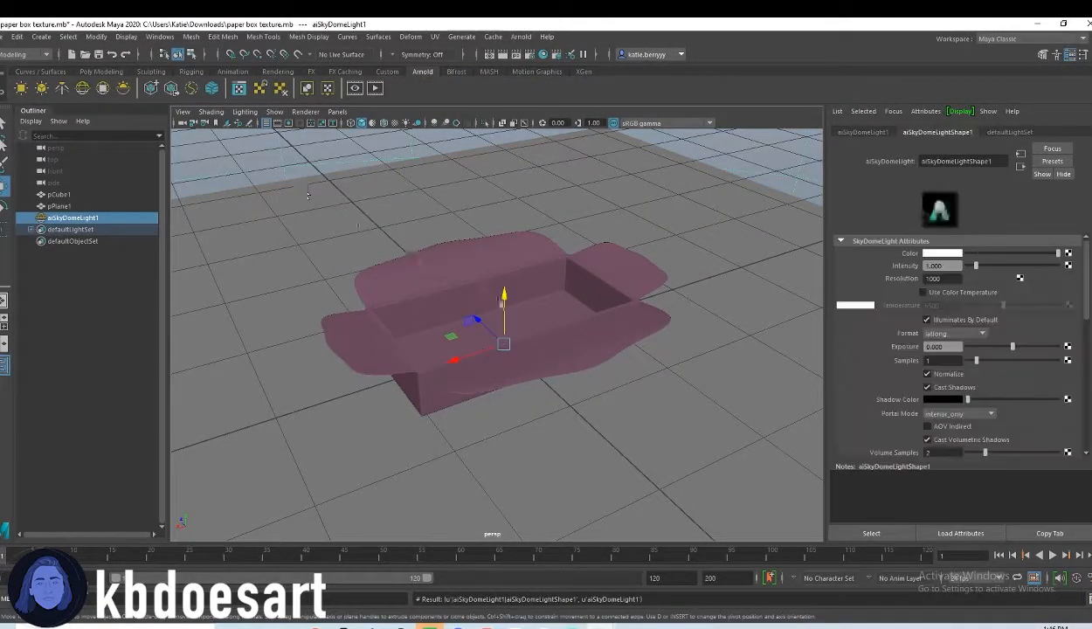
left_click(529, 38)
left_click(561, 70)
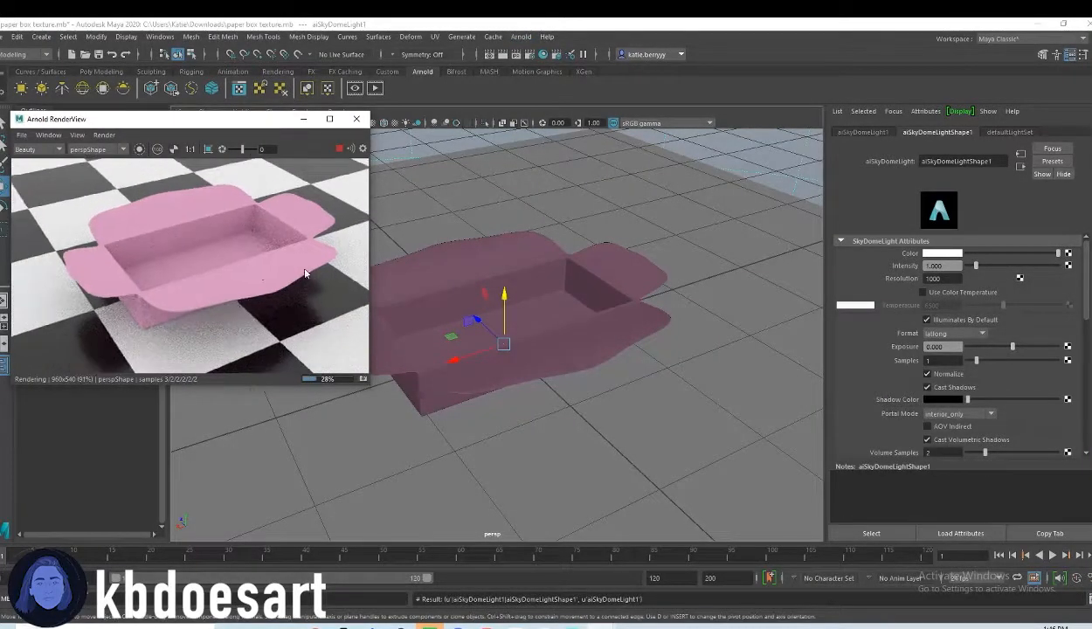
scroll(221, 268, "down", 3)
scroll(221, 268, "down", 3)
middle_click_drag(221, 268, 181, 267)
scroll(181, 266, "up", 1)
- Switch the box to face selection and select the middle face rows around its inner walls
left_click_drag(490, 427, 543, 386, "alt")
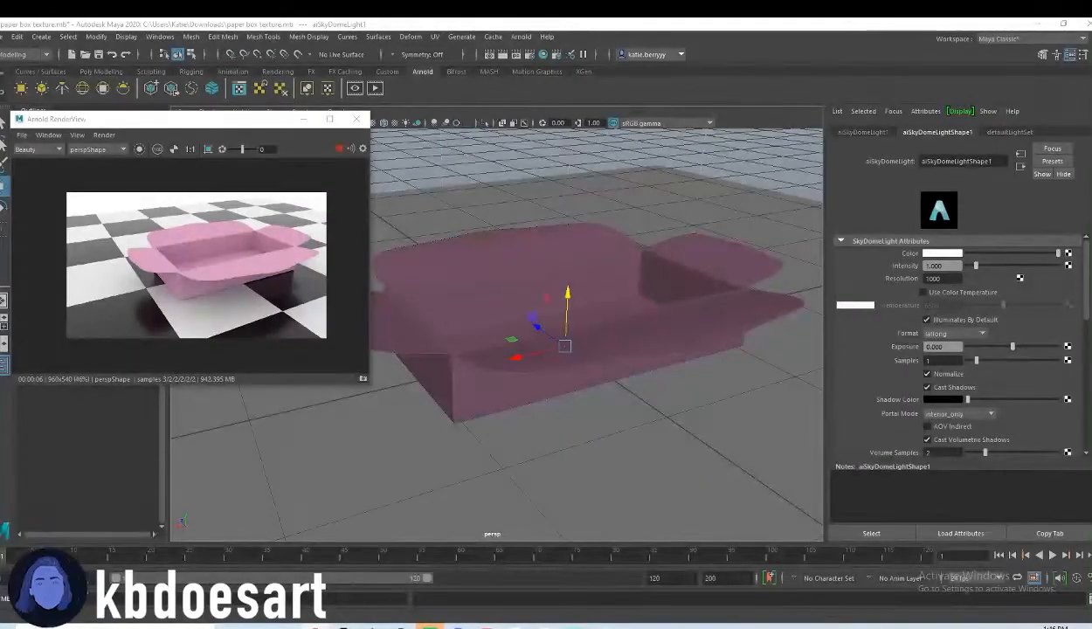
mouse_move(539, 373)
left_mouse_down("alt")
mouse_move(568, 373)
mouse_move(530, 377)
left_mouse_up("alt")
scroll(529, 378, "up", 3)
right_click_drag(599, 265, 599, 302)
left_click_drag(642, 360, 531, 291, "alt")
scroll(531, 291, "up", 2)
key("q")
left_click(451, 233)
left_click(497, 237, "shift")
left_click(508, 258, "shift")
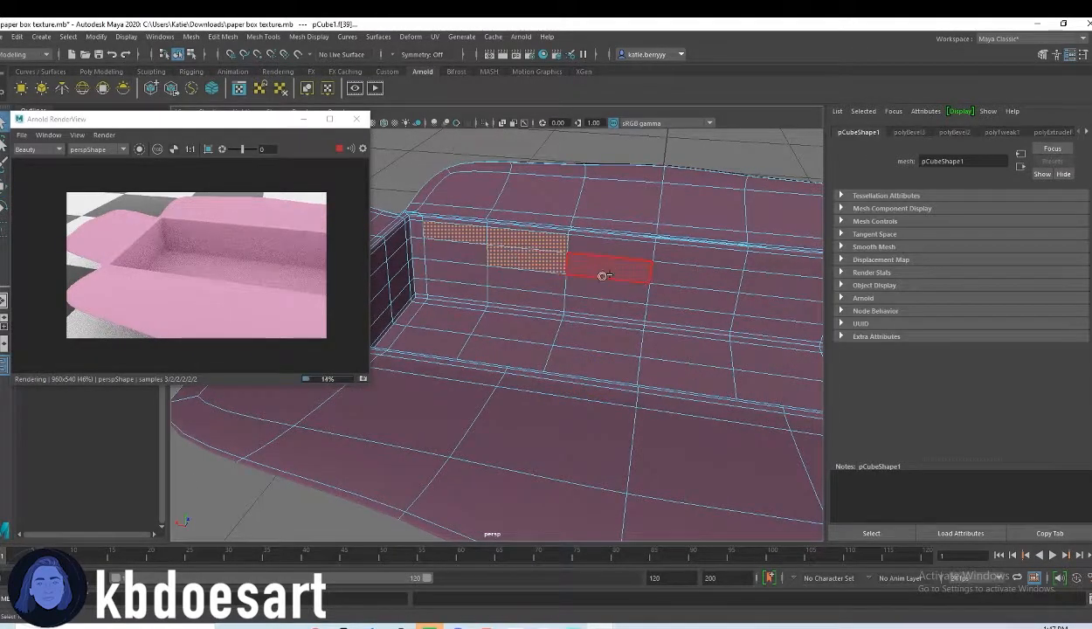
double_click(607, 275, "shift")
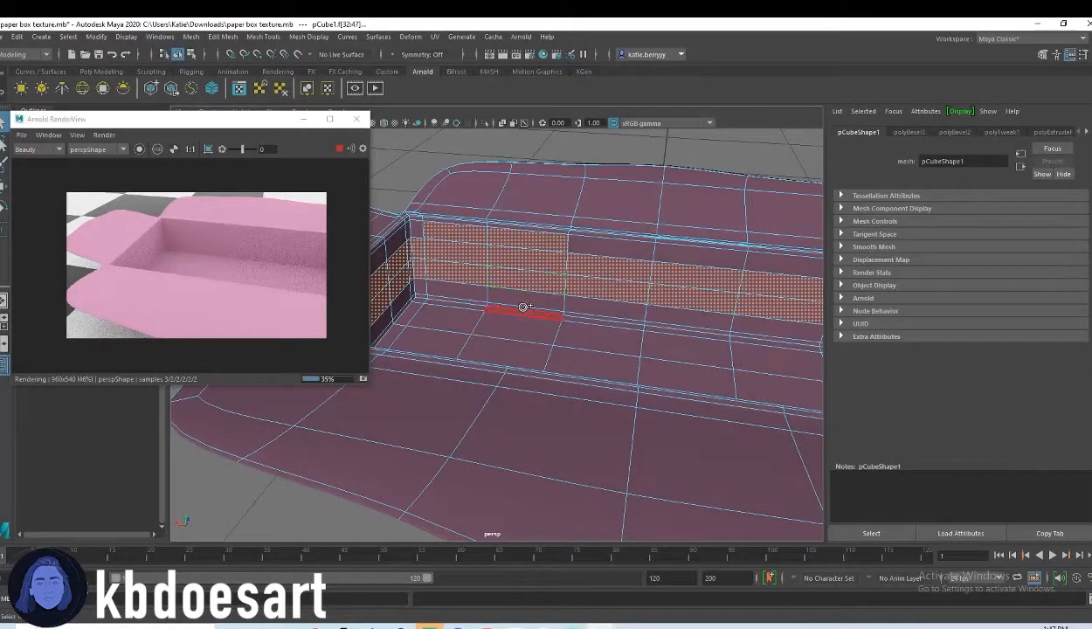
- Add the bottom and top face rows of the inner walls to the selection, undoing any unwanted extra faces
double_click(570, 316, "shift")
double_click(573, 320, "shift")
key("ctrl+z")
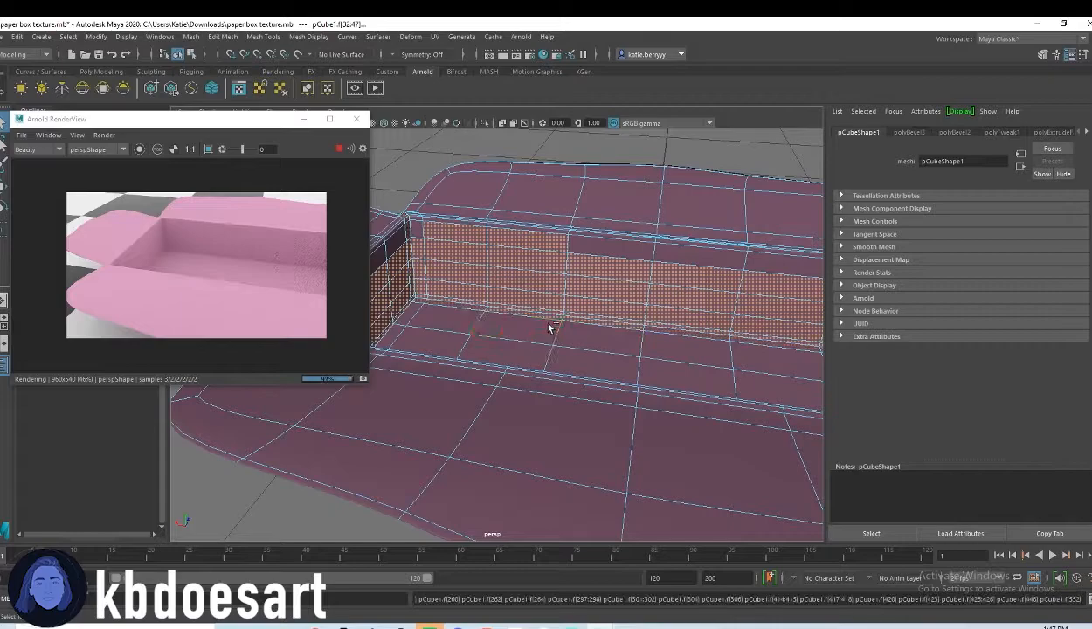
double_click(405, 228, "shift")
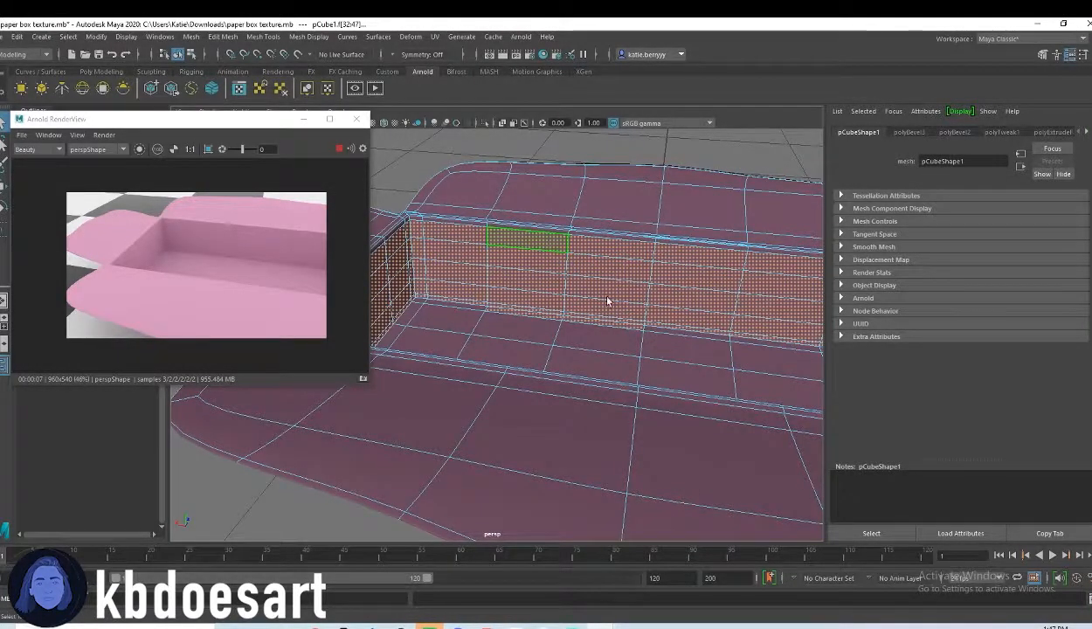
- Add the rim strips, the corner hinge face and the outer border loop of one end flap to the face selection
scroll(599, 234, "up", 5)
middle_click_drag(651, 232, 648, 306, "alt")
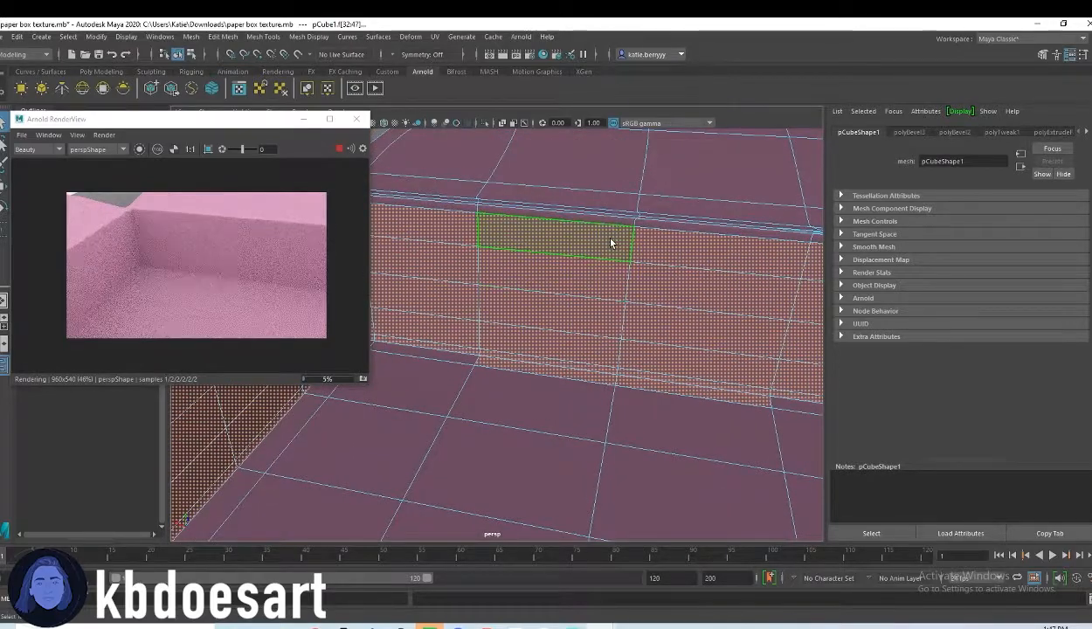
right_click_drag(635, 236, 367, 278, "alt")
left_click_drag(556, 311, 438, 328, "alt")
right_click_drag(438, 328, 524, 238, "alt")
middle_click_drag(525, 238, 578, 317, "alt")
scroll(578, 317, "up", 5)
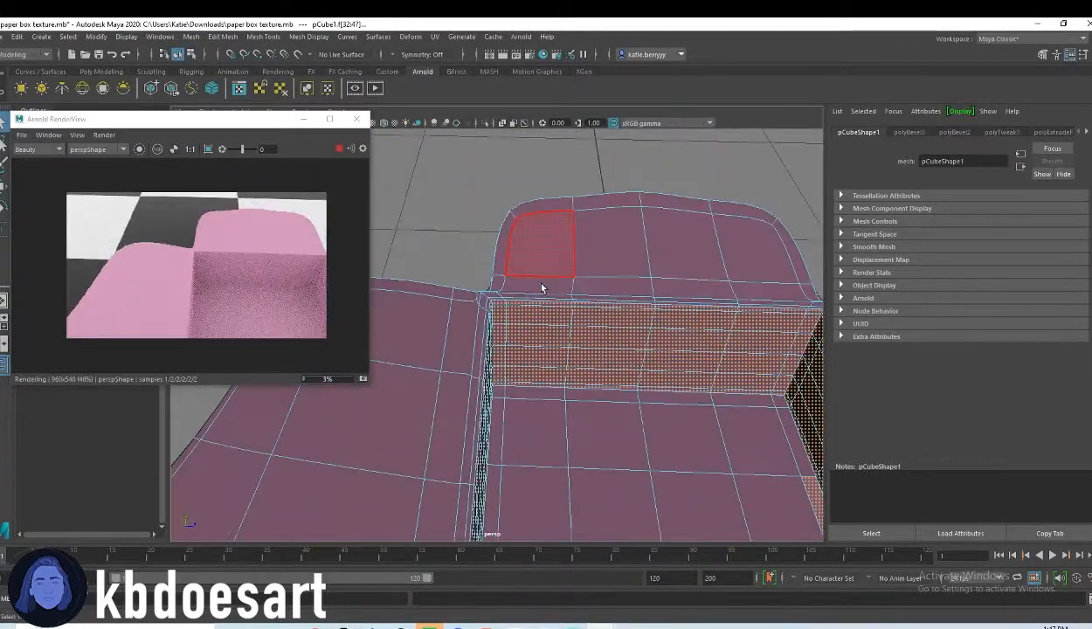
left_click(528, 292, "shift")
scroll(568, 298, "up", 3)
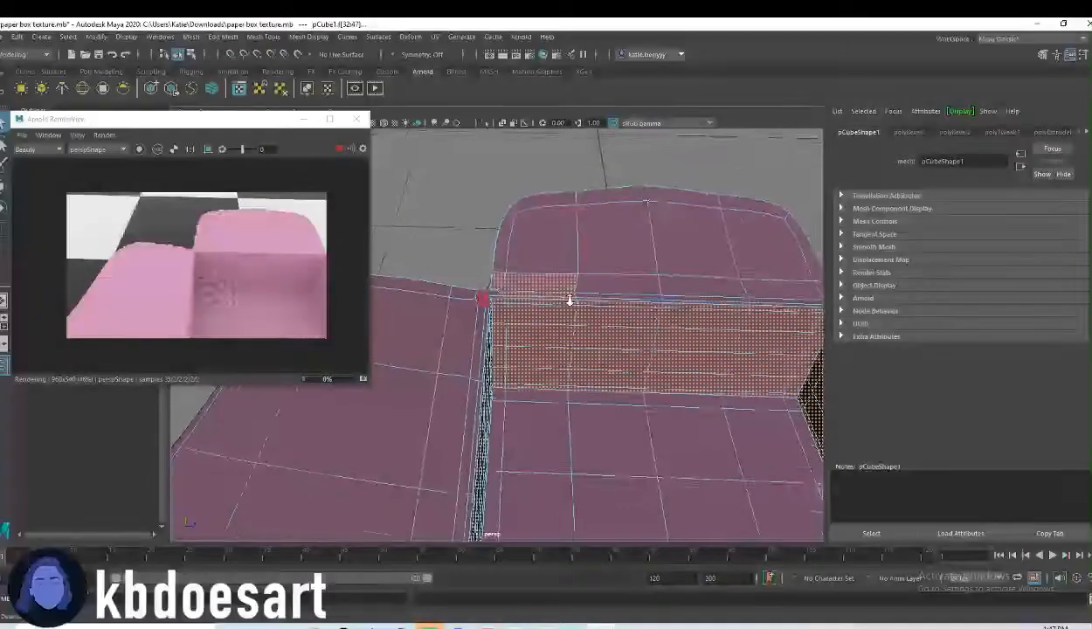
left_click(498, 284, "shift")
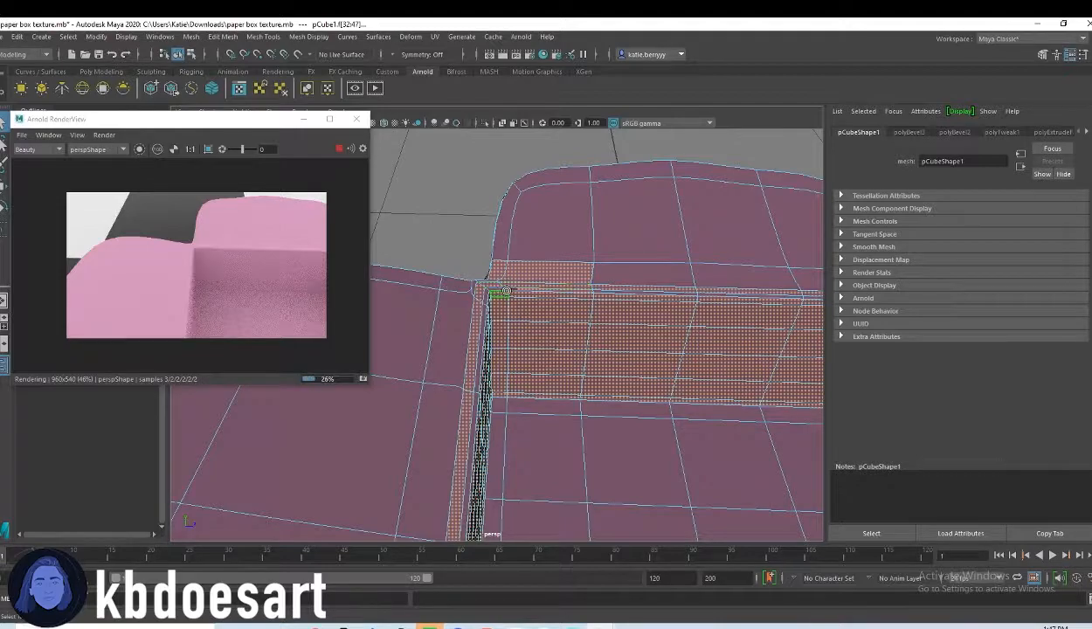
left_click(508, 223, "shift")
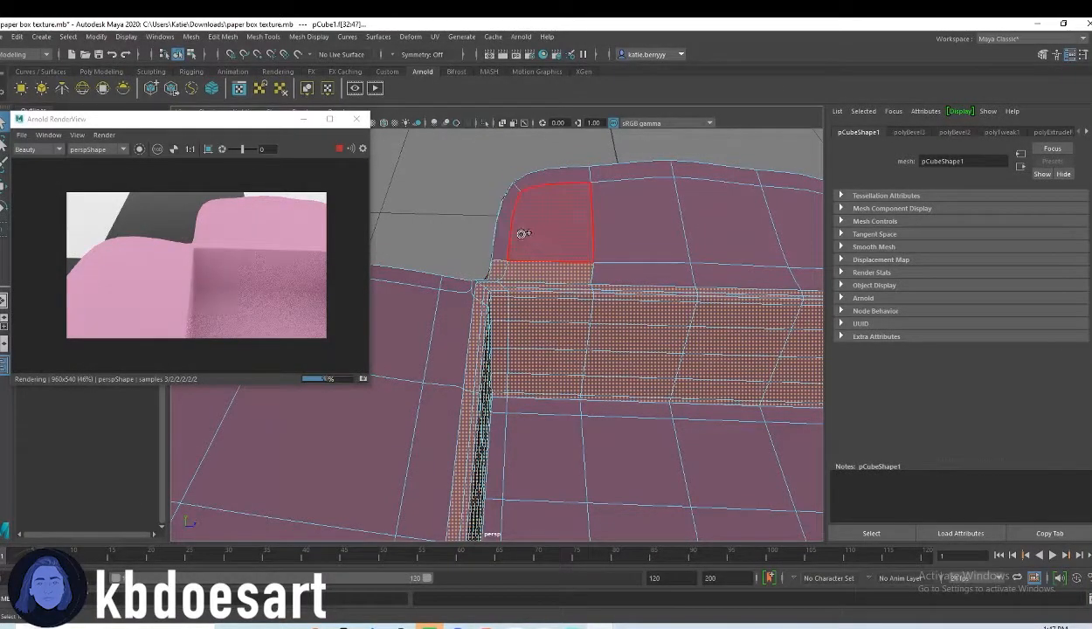
left_click(536, 178, "shift")
- Add the remaining inner faces of the end flap to the selection
left_click_drag(529, 175, 609, 315, "alt")
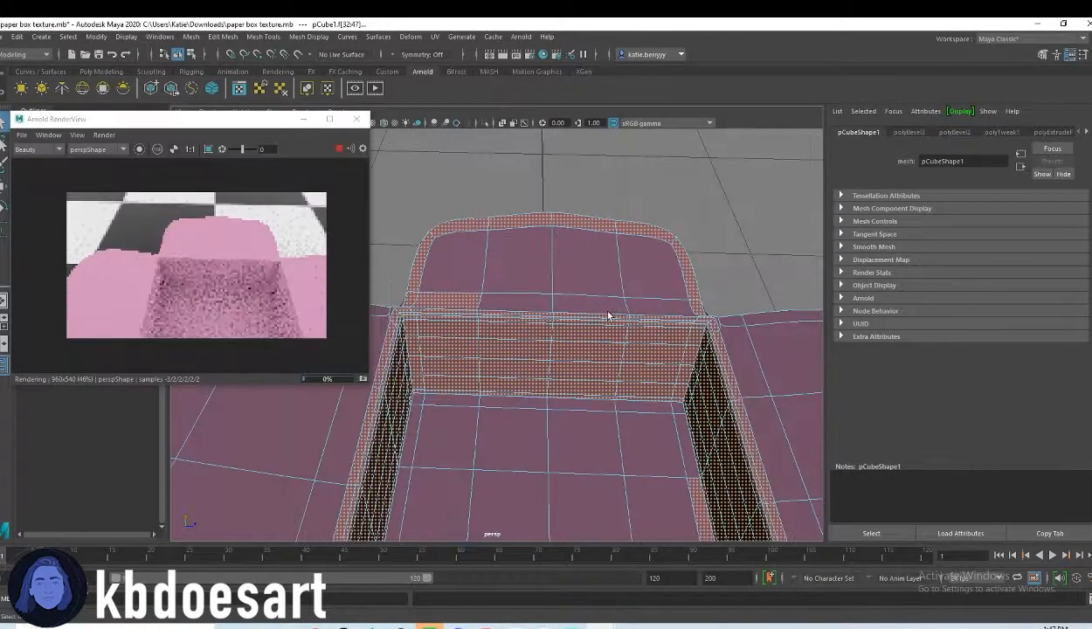
left_click(648, 278, "shift")
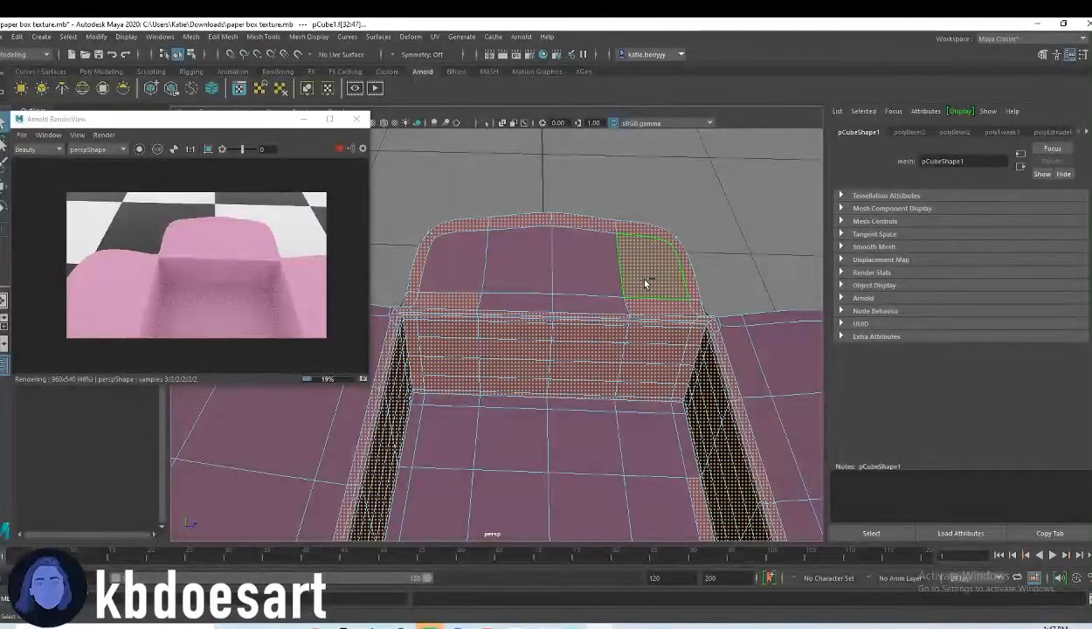
mouse_move(605, 304)
left_mouse_down("shift")
mouse_move(482, 260)
mouse_move(515, 304)
mouse_move(657, 295)
mouse_move(744, 330)
left_mouse_up("shift")
- Add the top faces of the adjoining long side flap, including its outer border loop, to the selection
right_click_drag(744, 329, 603, 325, "alt")
left_click_drag(603, 325, 507, 386, "alt")
middle_click_drag(506, 385, 567, 398, "alt")
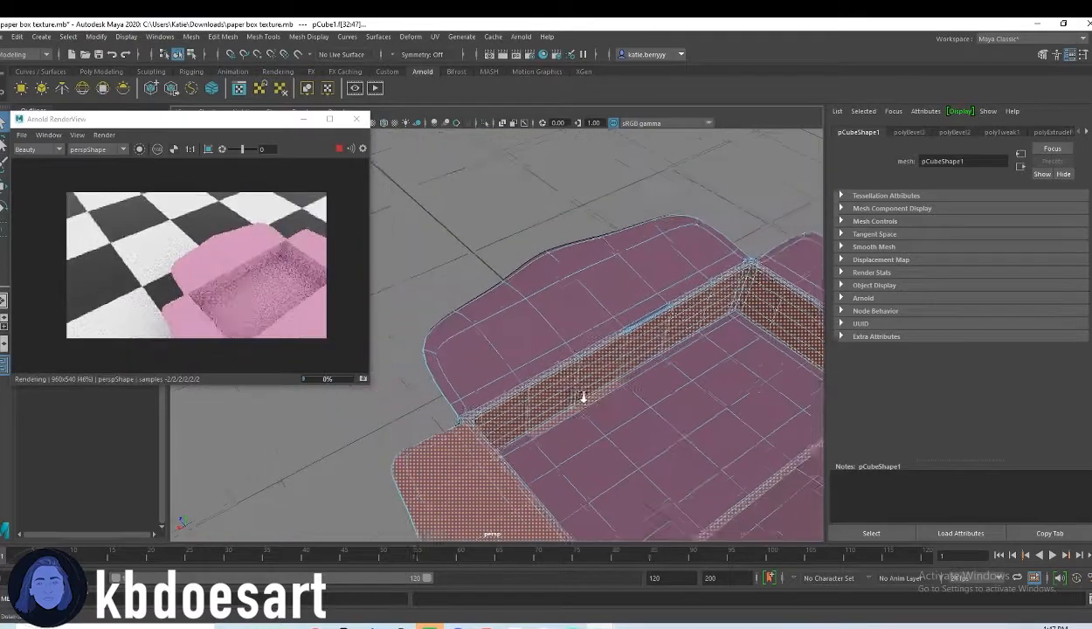
right_click_drag(567, 398, 652, 396, "alt")
left_click_drag(432, 493, 402, 371, "shift")
left_click(409, 325, "shift")
double_click(492, 279, "shift")
left_click_drag(539, 343, 771, 236, "shift")
mouse_move(809, 194)
left_mouse_down("shift")
mouse_move(561, 402)
mouse_move(453, 456)
left_mouse_up("shift")
- Examine the flap borders and the box's interior floor edges for faces missing from or wrongly included in the selection
right_click_drag(553, 283, 601, 285, "alt")
left_click_drag(602, 284, 685, 307, "alt")
middle_click_drag(422, 373, 592, 406, "alt")
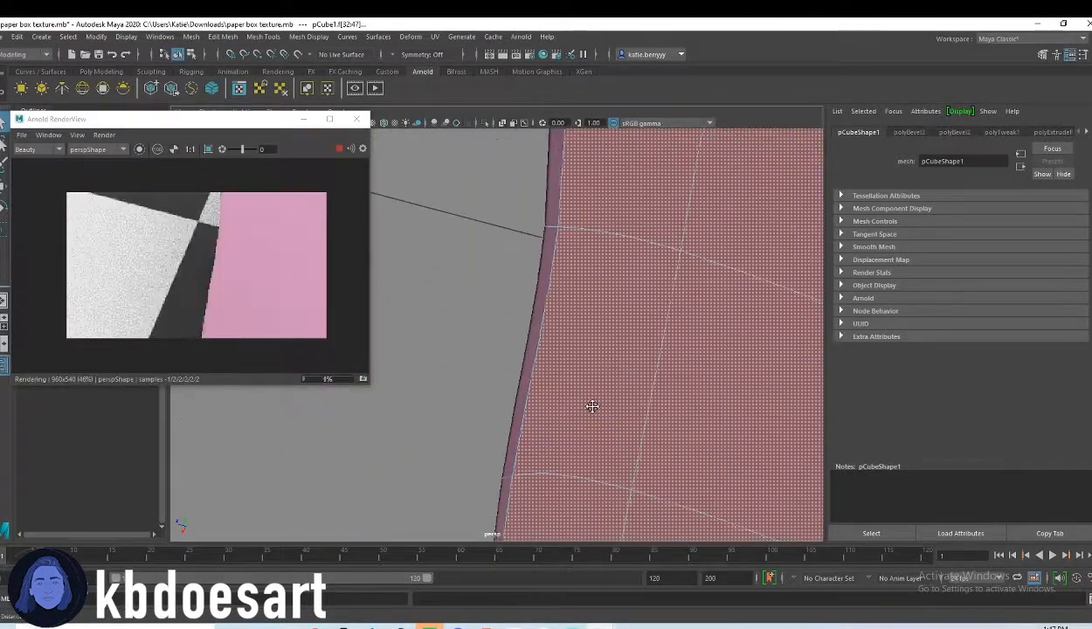
key("f")
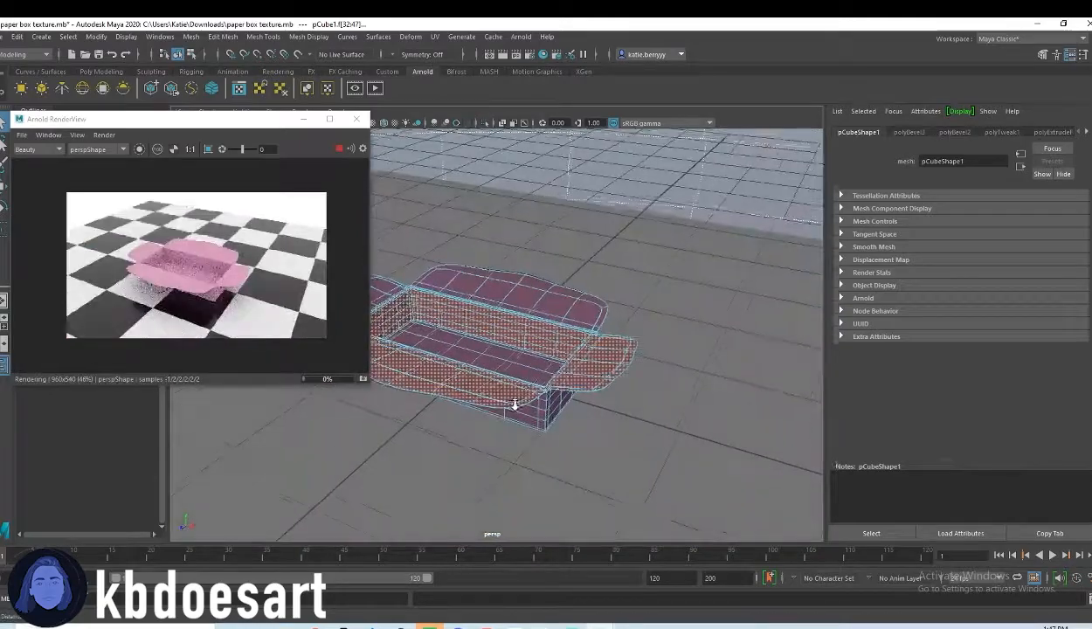
scroll(514, 405, "up", 10)
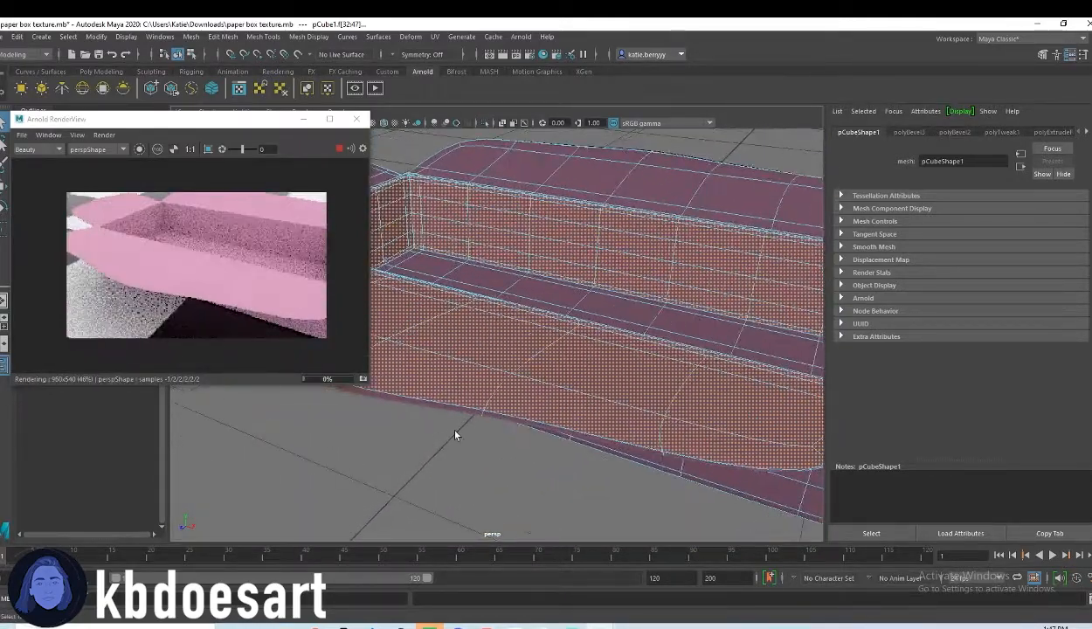
left_click_drag(517, 424, 627, 420, "alt")
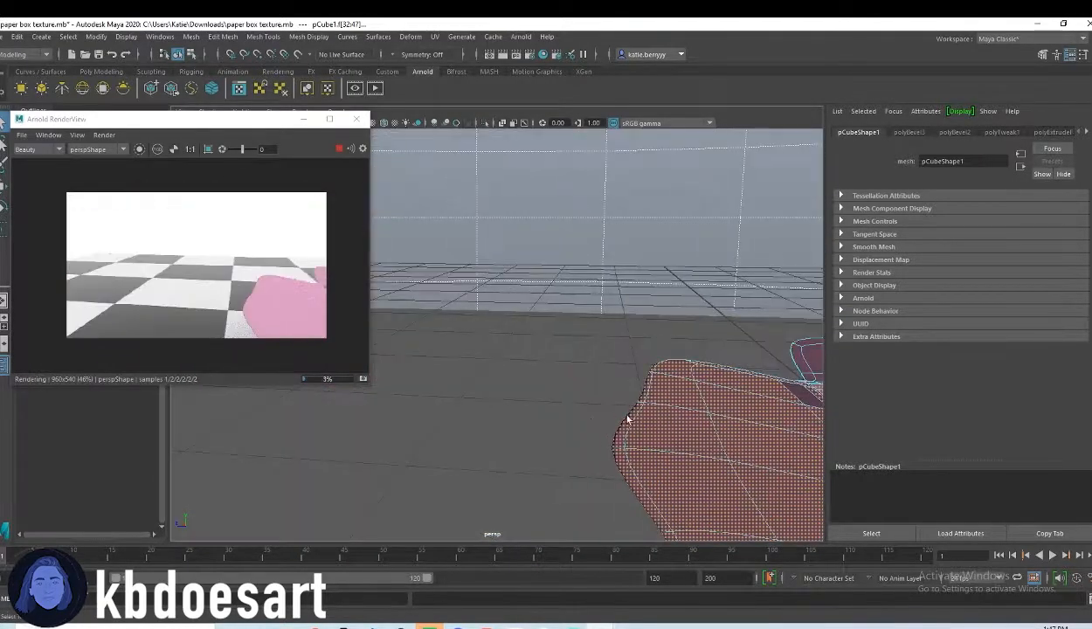
scroll(627, 419, "down", 3)
middle_click_drag(643, 423, 570, 405, "alt")
left_click_drag(570, 405, 583, 446, "alt")
right_click_drag(584, 446, 745, 447, "alt")
middle_click_drag(745, 447, 590, 290, "alt")
left_click_drag(704, 369, 649, 420, "alt")
middle_click_drag(648, 419, 640, 307, "alt")
left_click_drag(641, 307, 564, 417, "alt")
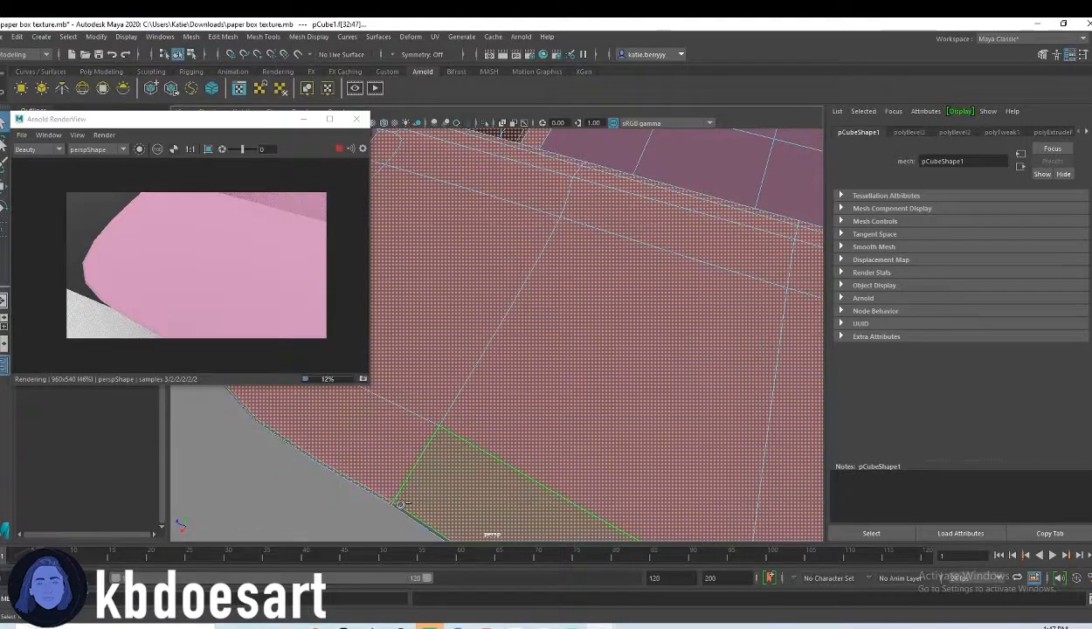
middle_click_drag(716, 430, 553, 505, "alt")
middle_click_drag(743, 188, 614, 405, "alt")
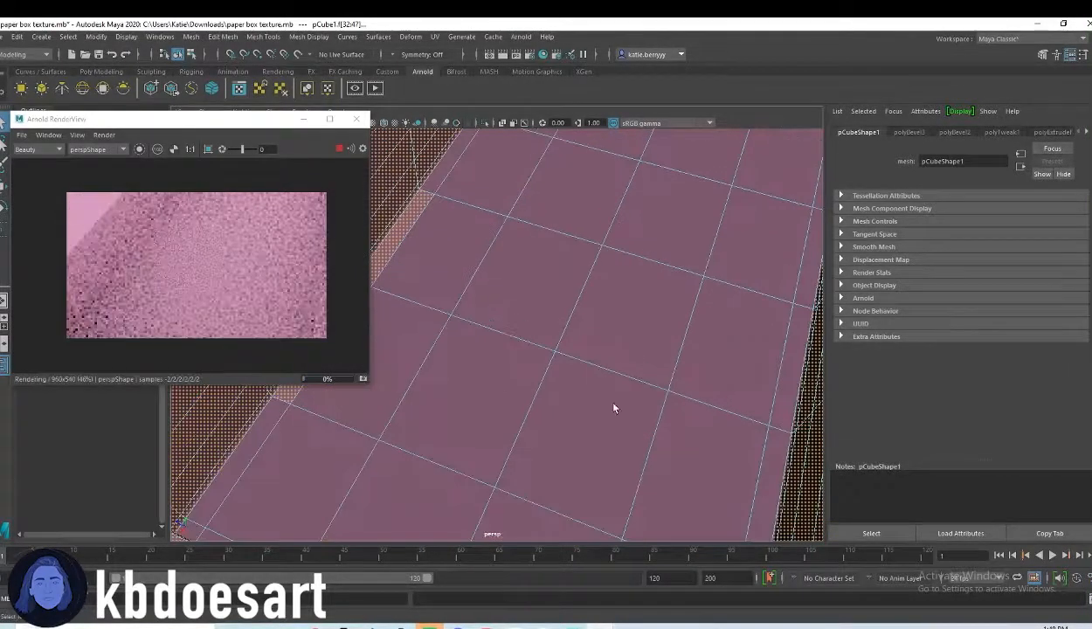
scroll(602, 397, "down", 5)
scroll(568, 378, "up", 4)
left_click_drag(567, 378, 669, 386, "alt")
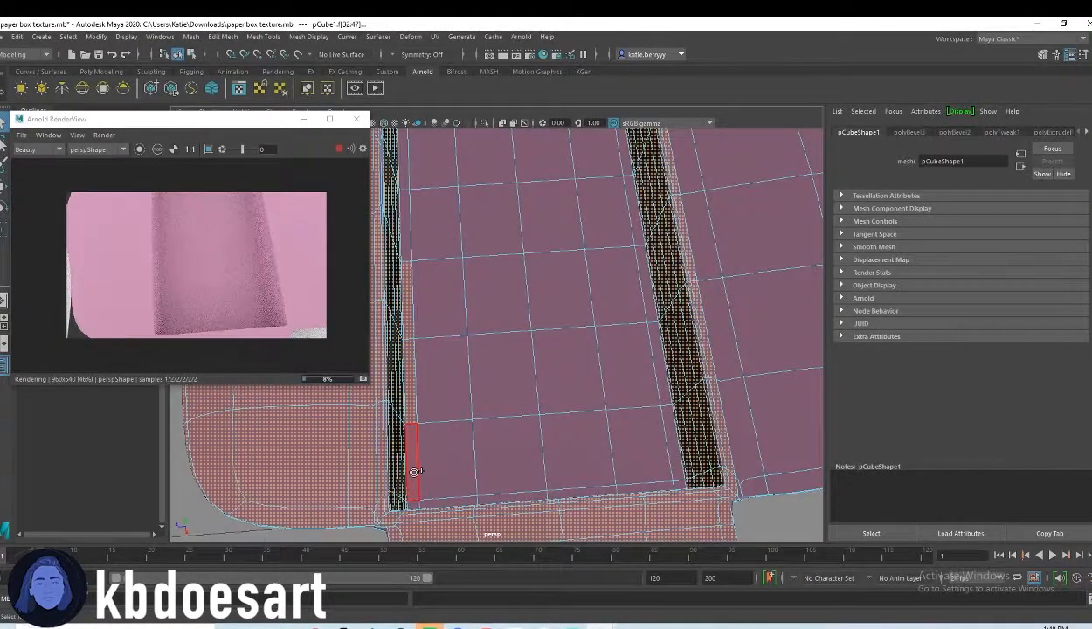
- Add the remaining faces of the box's interior floor to the face selection
mouse_move(496, 491)
left_mouse_down()
mouse_move(619, 389)
mouse_move(476, 278)
mouse_move(541, 183)
mouse_move(599, 354)
left_mouse_up()
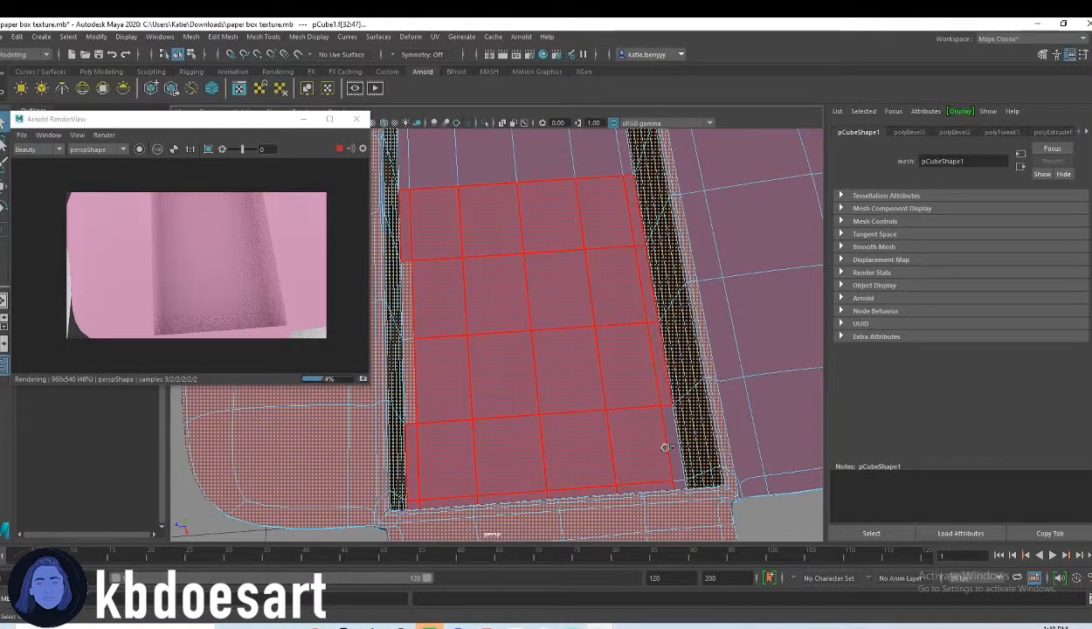
left_click_drag(686, 485, 681, 478, "shift")
left_click_drag(612, 349, 573, 306, "alt")
scroll(574, 306, "down", 4)
left_click_drag(654, 334, 524, 288, "shift")
- Assign a new aiStandardSurface material to the selected inner faces and flap tops
left_click_drag(422, 324, 559, 263, "alt")
middle_click_drag(559, 262, 612, 320, "alt")
left_click_drag(612, 320, 775, 386, "alt")
middle_click_drag(699, 399, 602, 436, "alt")
scroll(559, 385, "down", 3)
left_click_drag(553, 376, 633, 297, "alt")
right_click(602, 277)
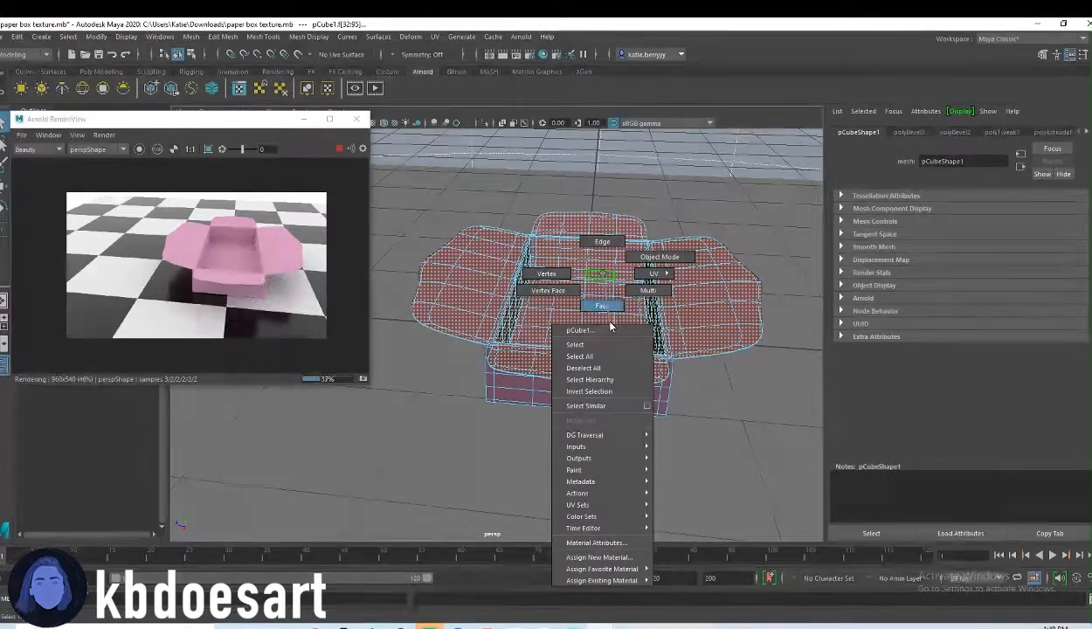
left_click(602, 557)
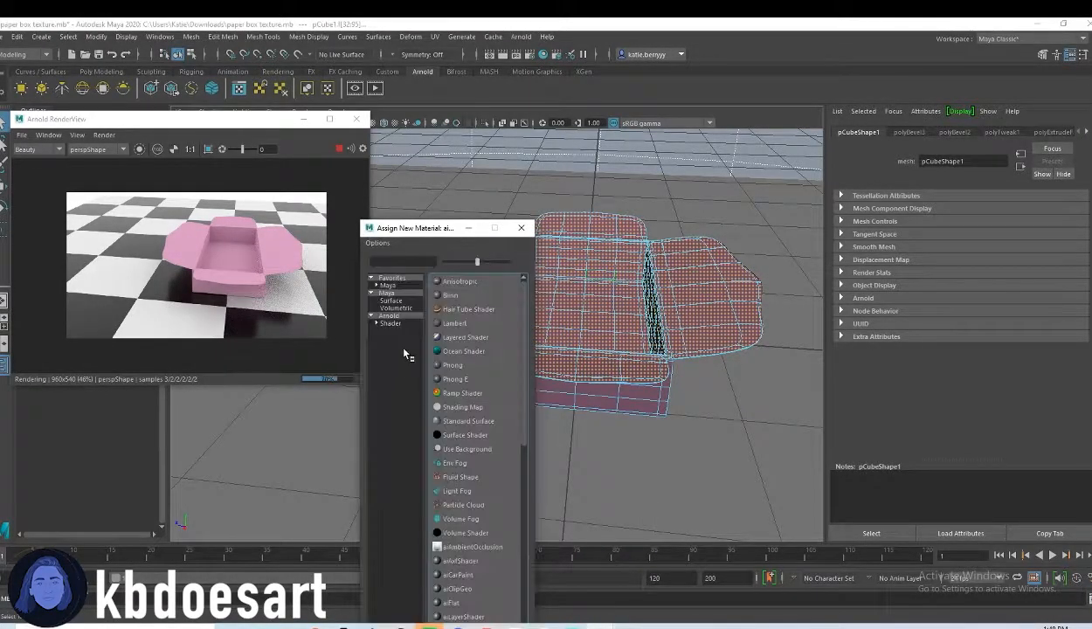
left_click(391, 324)
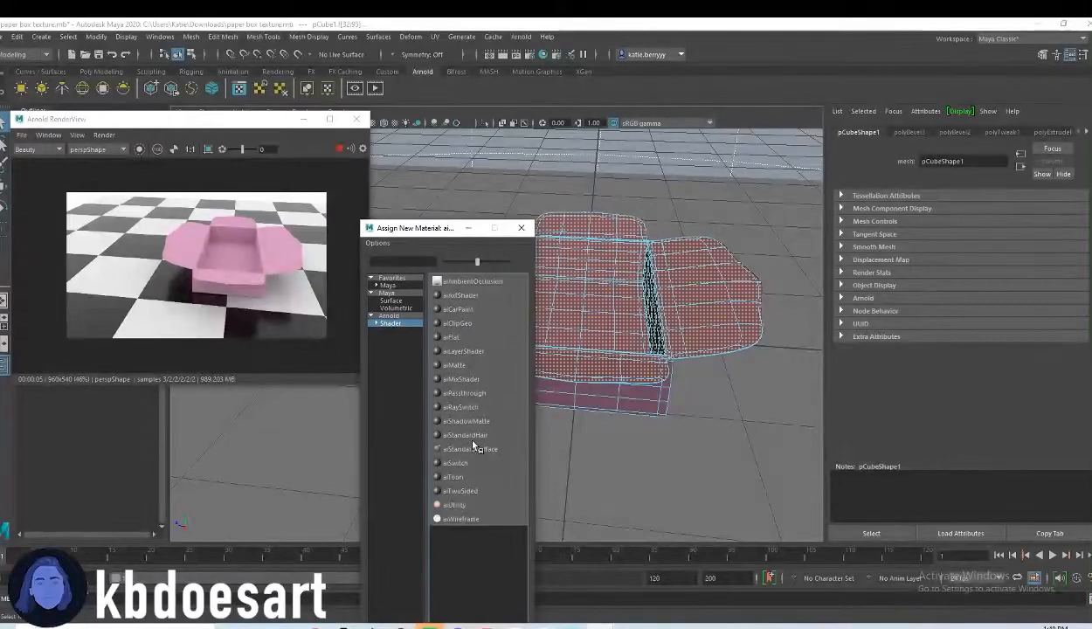
left_click(466, 449)
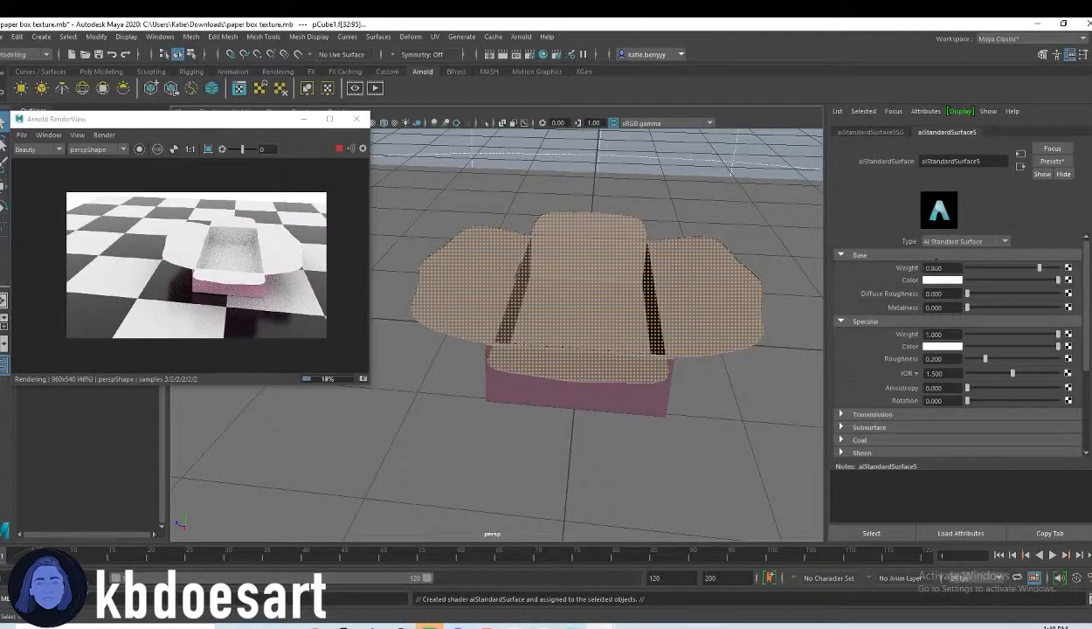
- Set the new material's base color to a cardboard tan with hue 27.692, saturation 0.718 and value 0.643
left_click(951, 279)
left_click(909, 312)
left_click(945, 326)
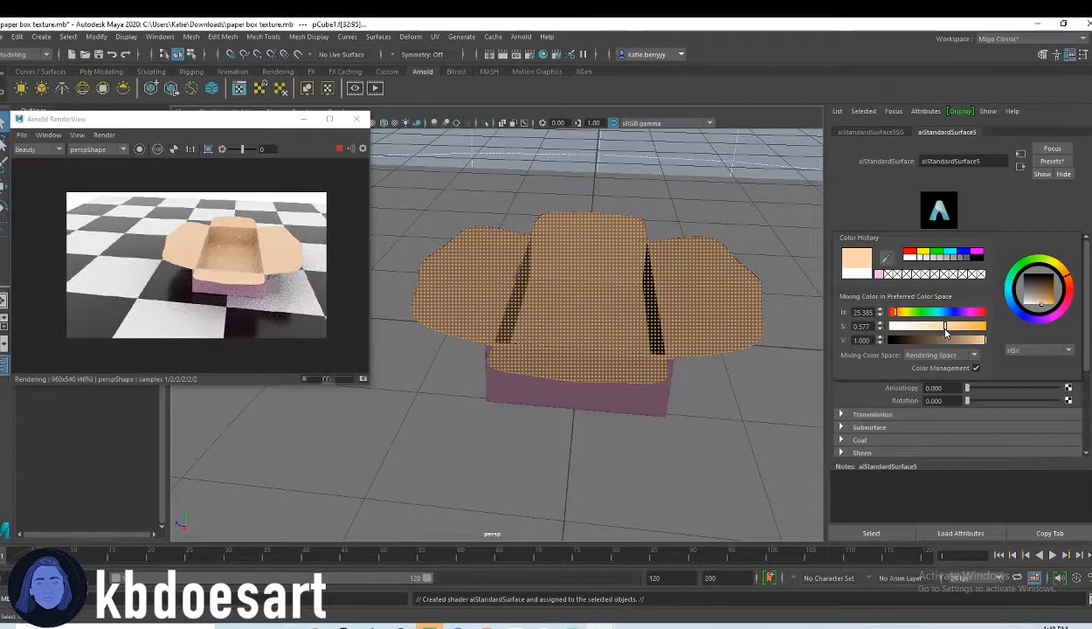
left_click_drag(946, 329, 973, 343)
left_click_drag(899, 315, 902, 319)
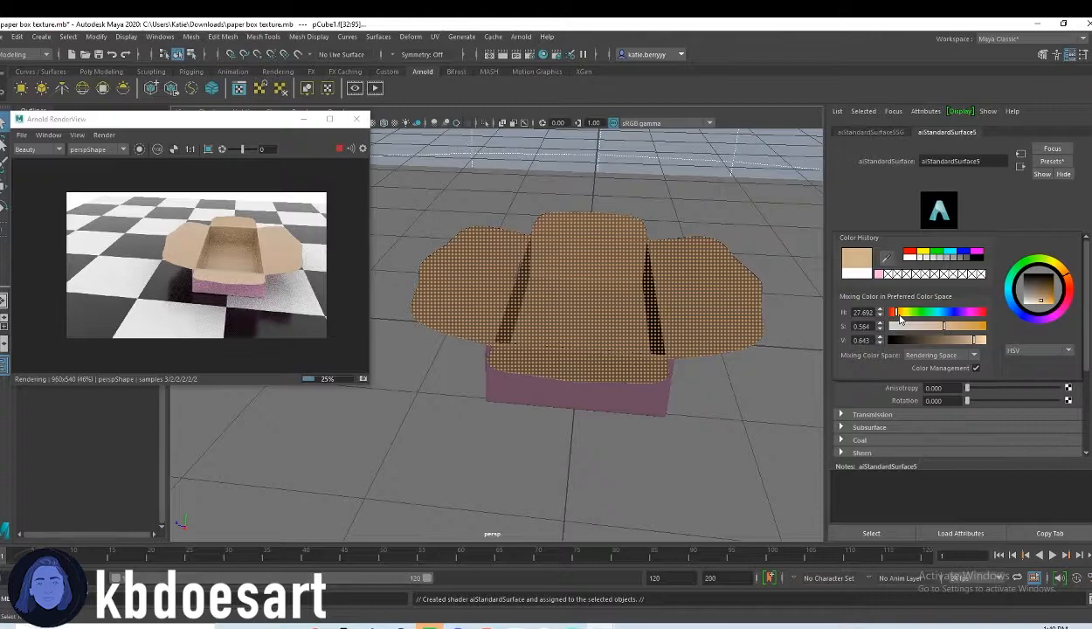
left_click(960, 327)
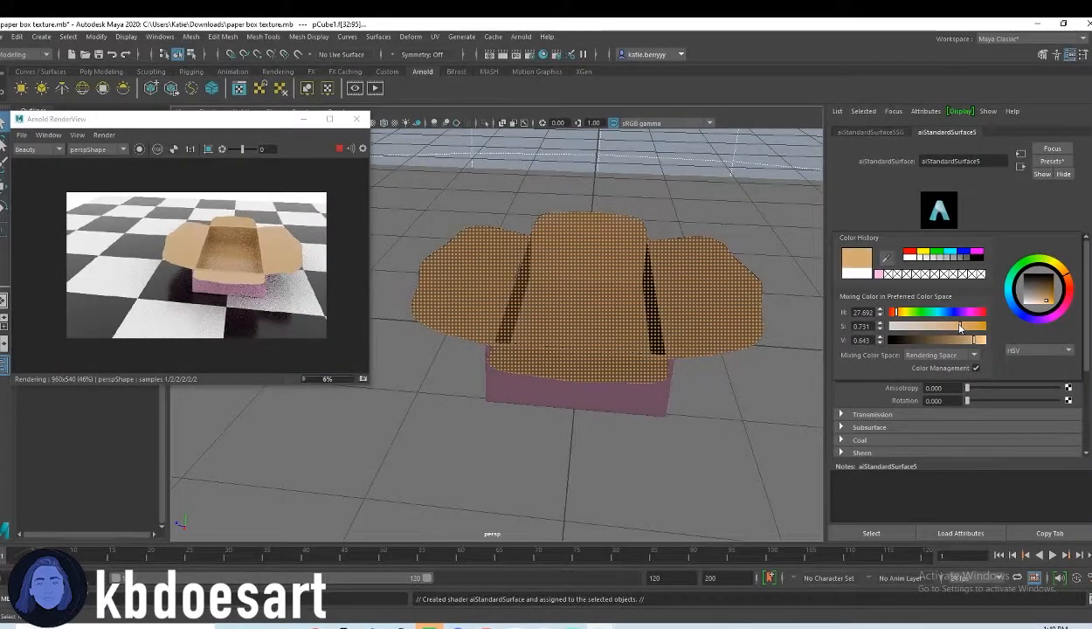
left_click(958, 326)
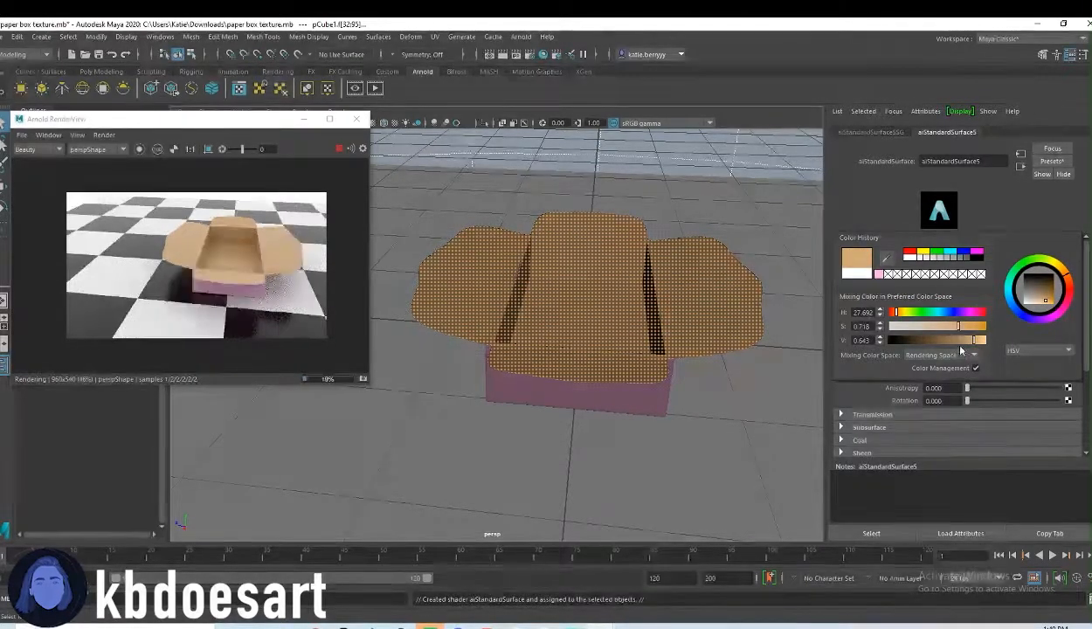
- Raise the cardboard-colored material's Diffuse Roughness to about 0.773
left_click_drag(622, 344, 668, 351, "alt")
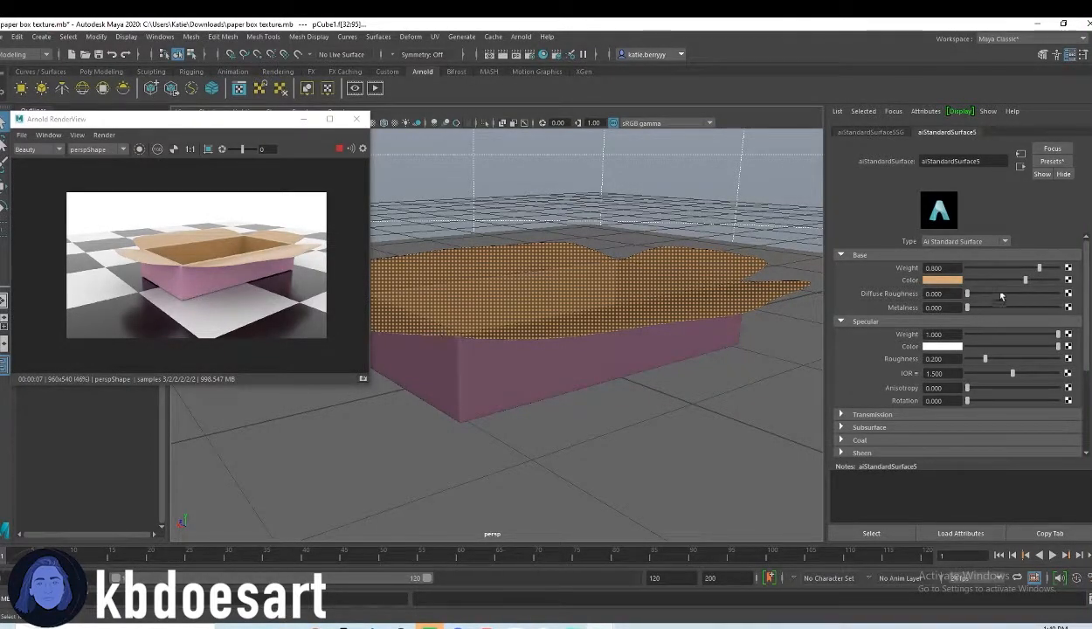
left_click_drag(969, 294, 1037, 294)
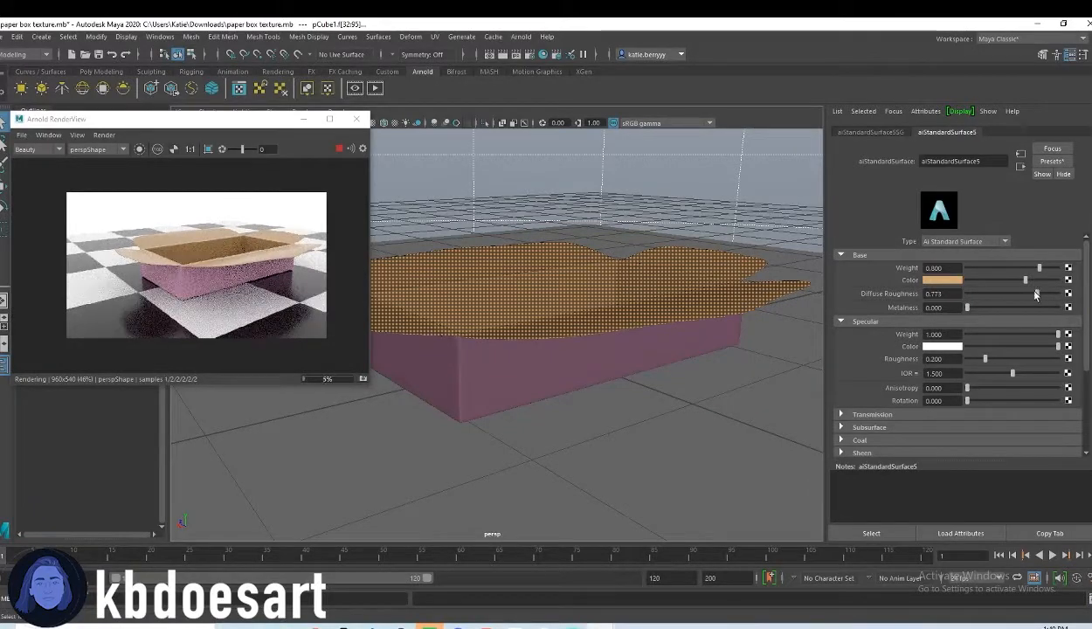